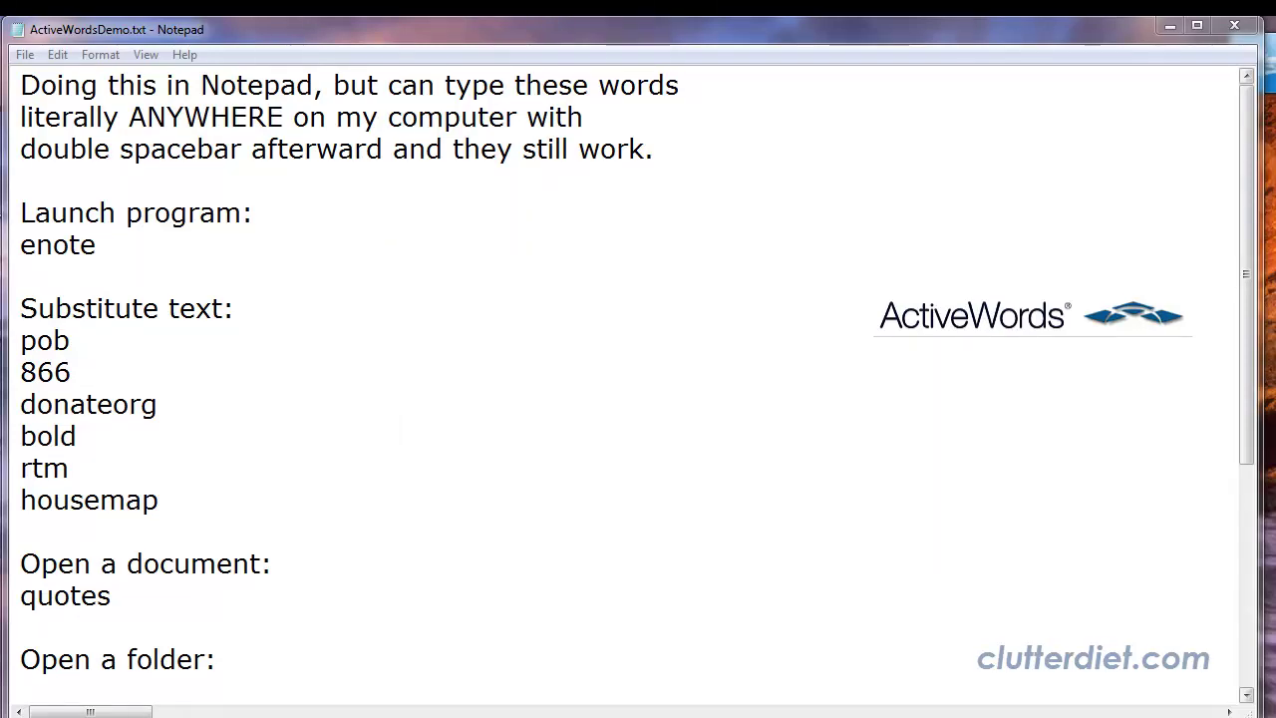
# Step: Trigger the enote shortcut to launch Evernote, then close Evernote to return to the list
pyautogui.click(131, 248)
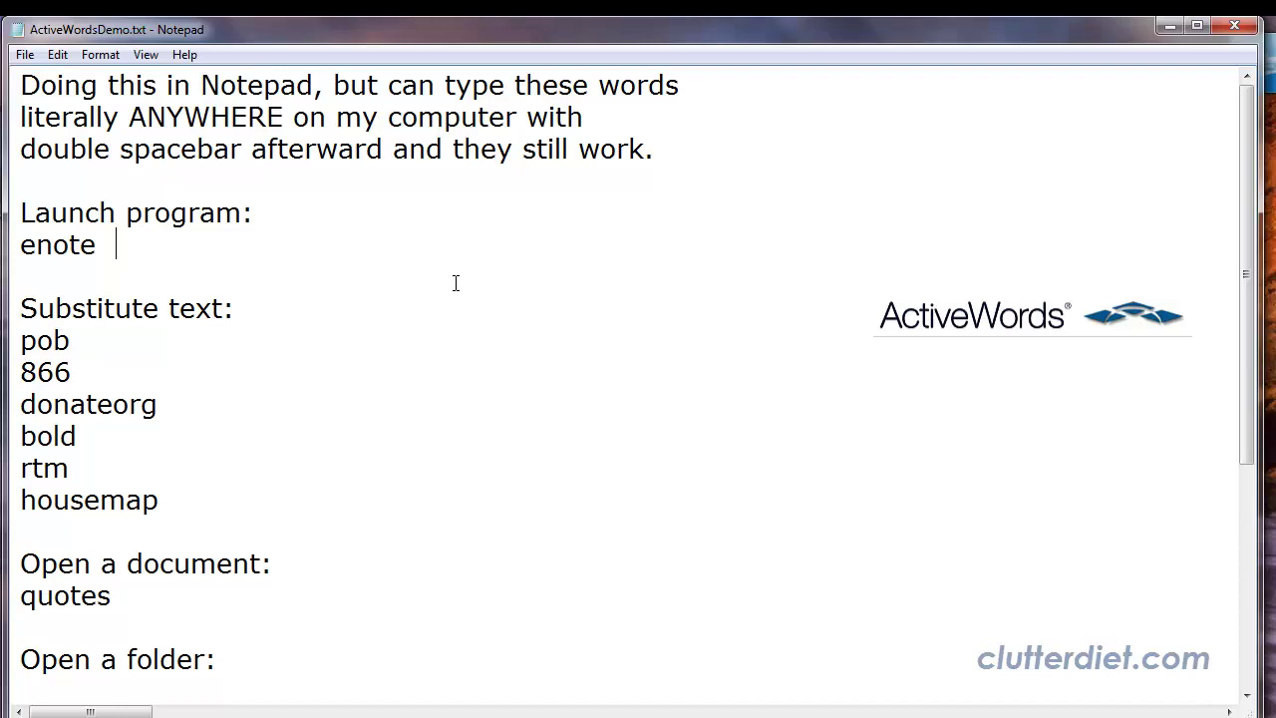
pyautogui.write('enote')
pyautogui.press('space')
pyautogui.press('space')
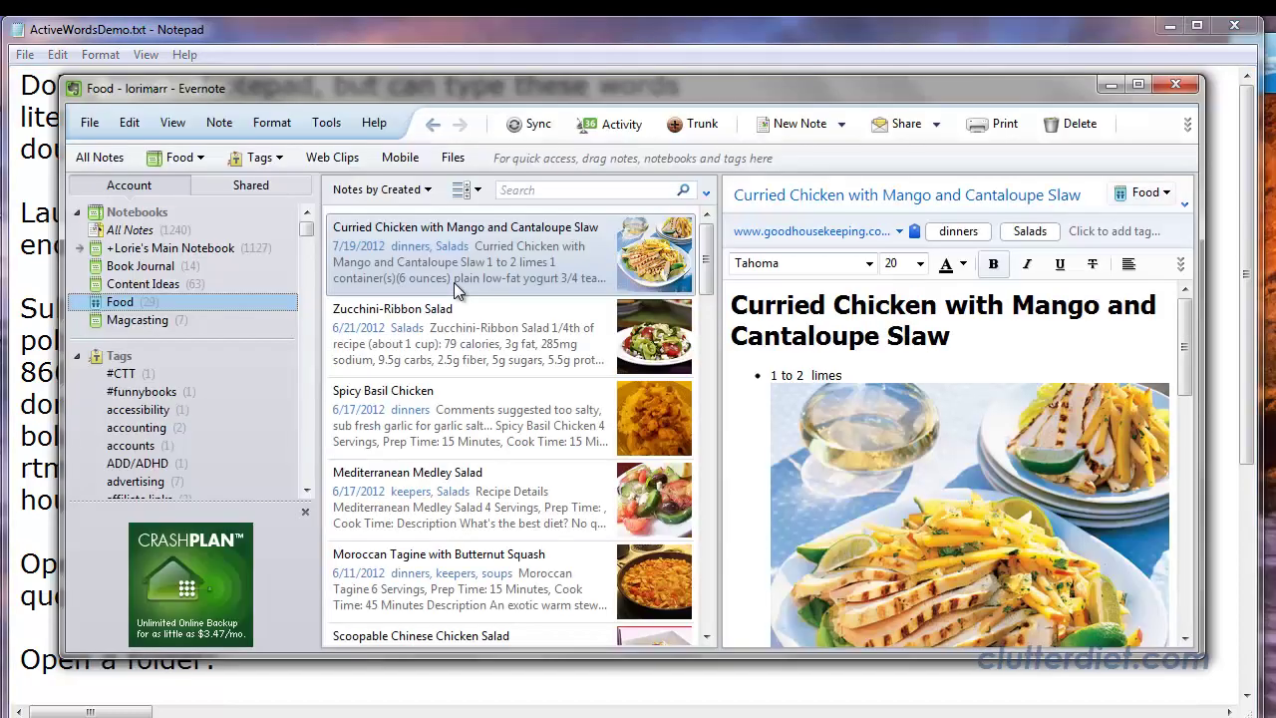
pyautogui.click(1176, 87)
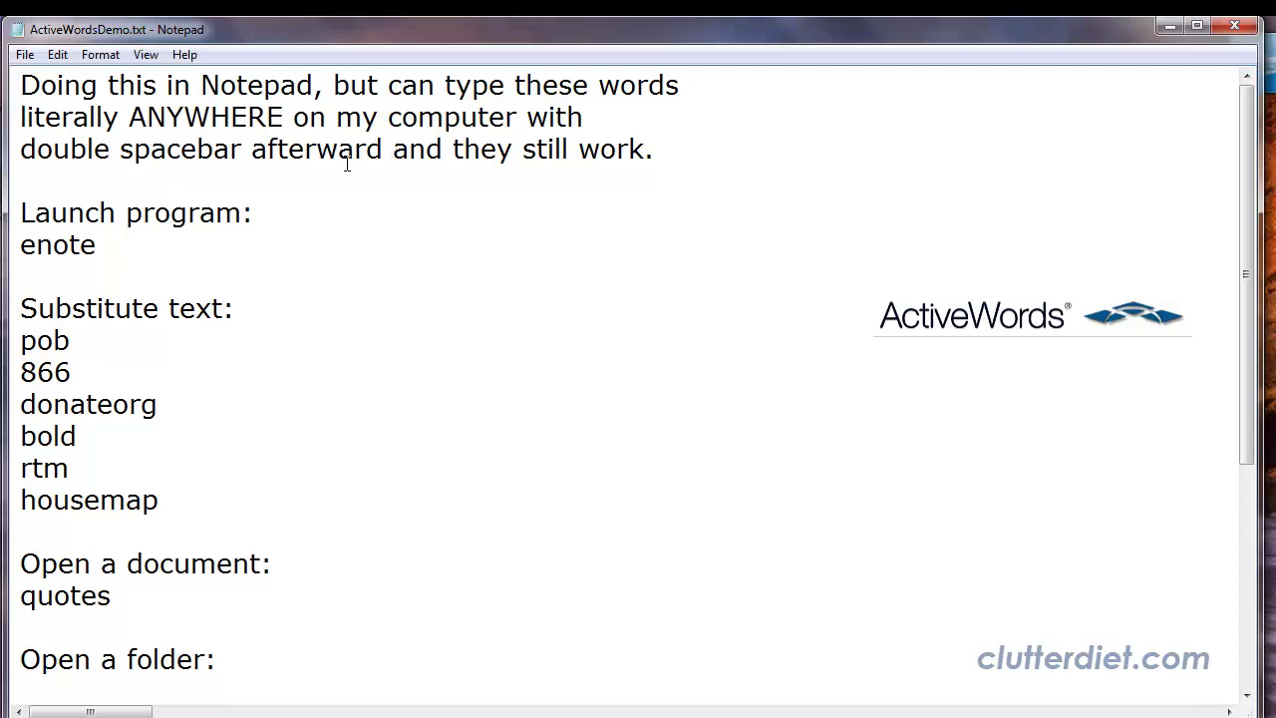
pyautogui.click(155, 337)
pyautogui.write('pob')
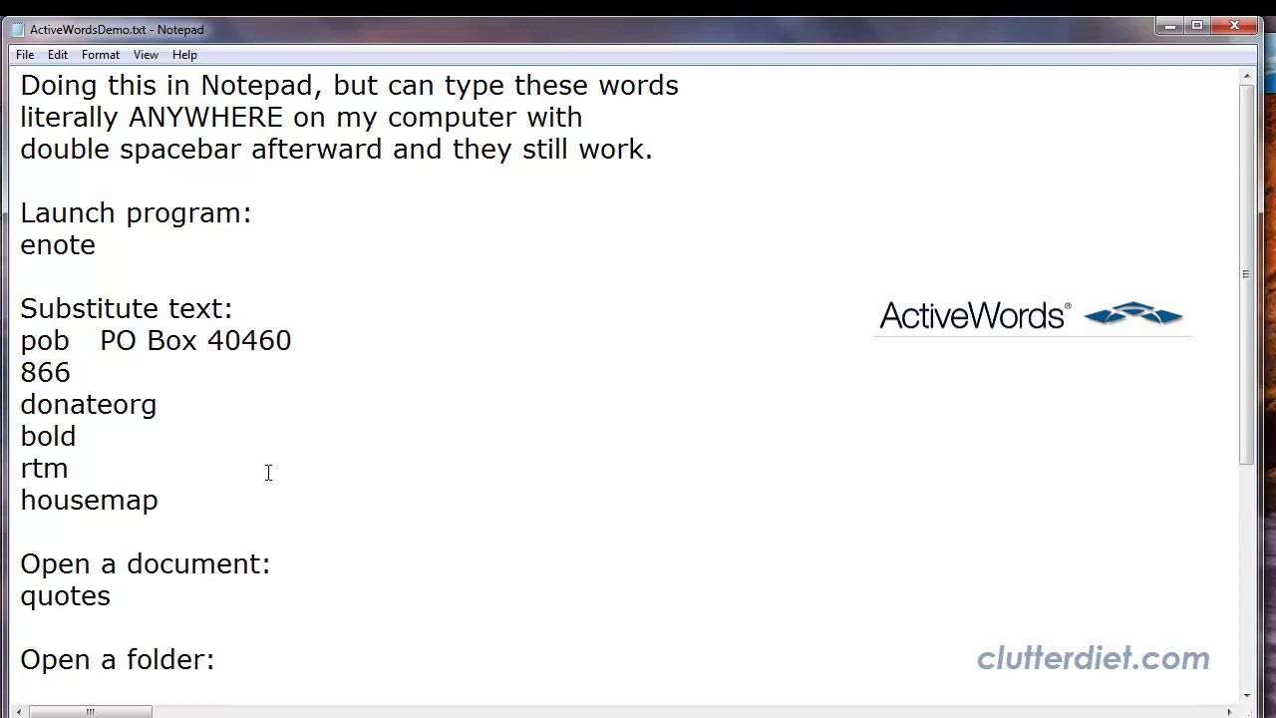
pyautogui.click(112, 374)
pyautogui.press('Tab')
pyautogui.write('866')
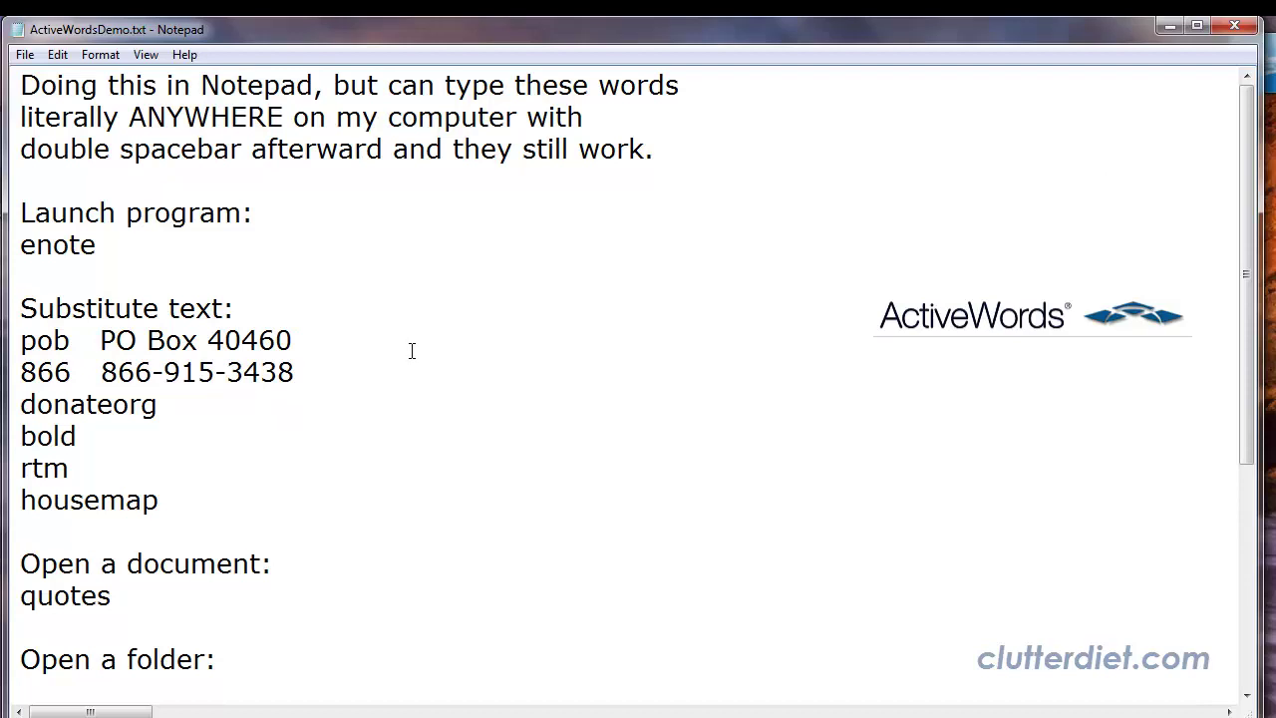
pyautogui.click(202, 408)
pyautogui.write('donateorg')
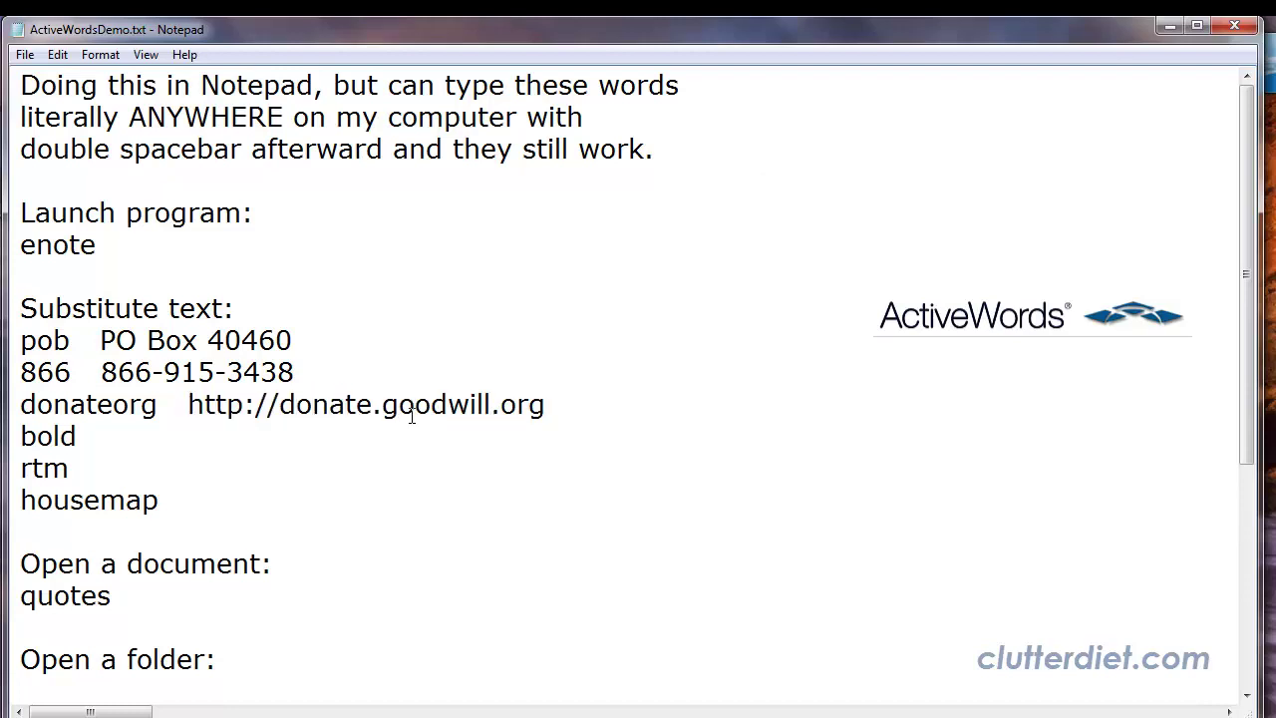
pyautogui.click(156, 436)
# Step: Expand bold into <b>, rtm into ®, and housemap into its tinyurl.com map link
pyautogui.write('bold')
pyautogui.click(114, 467)
pyautogui.write('rtm')
pyautogui.click(224, 500)
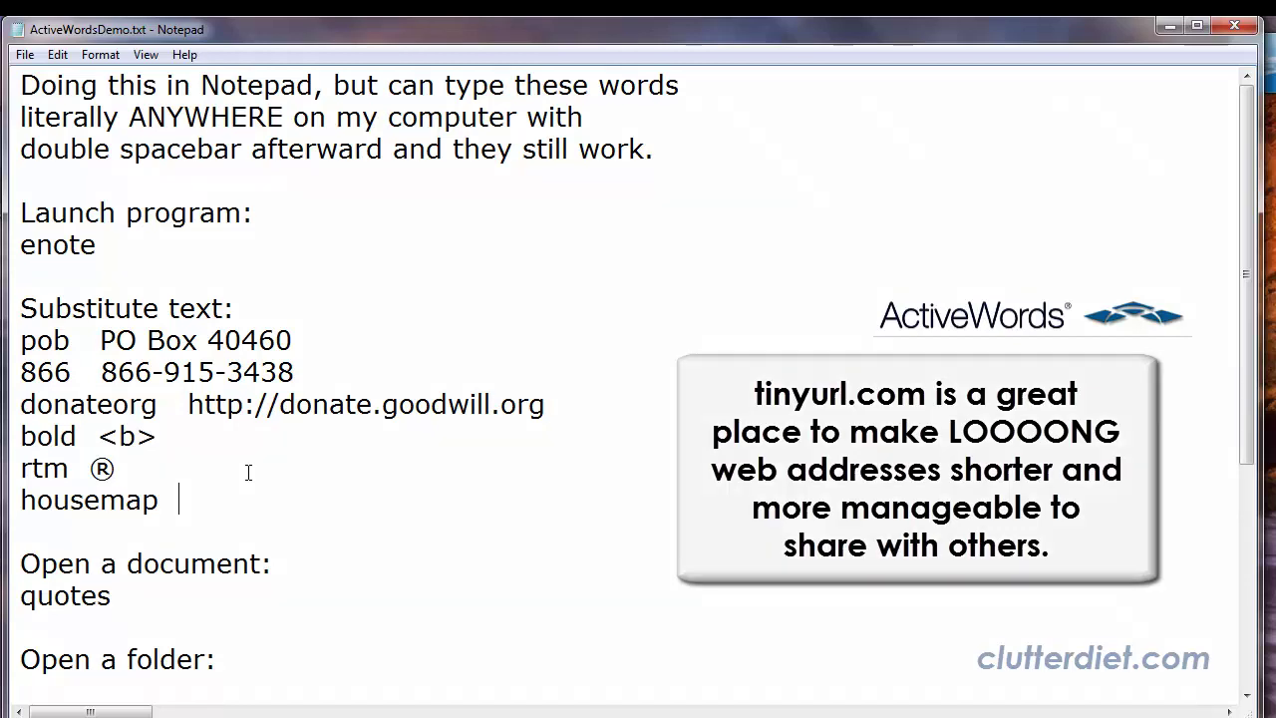
pyautogui.write('housemap')
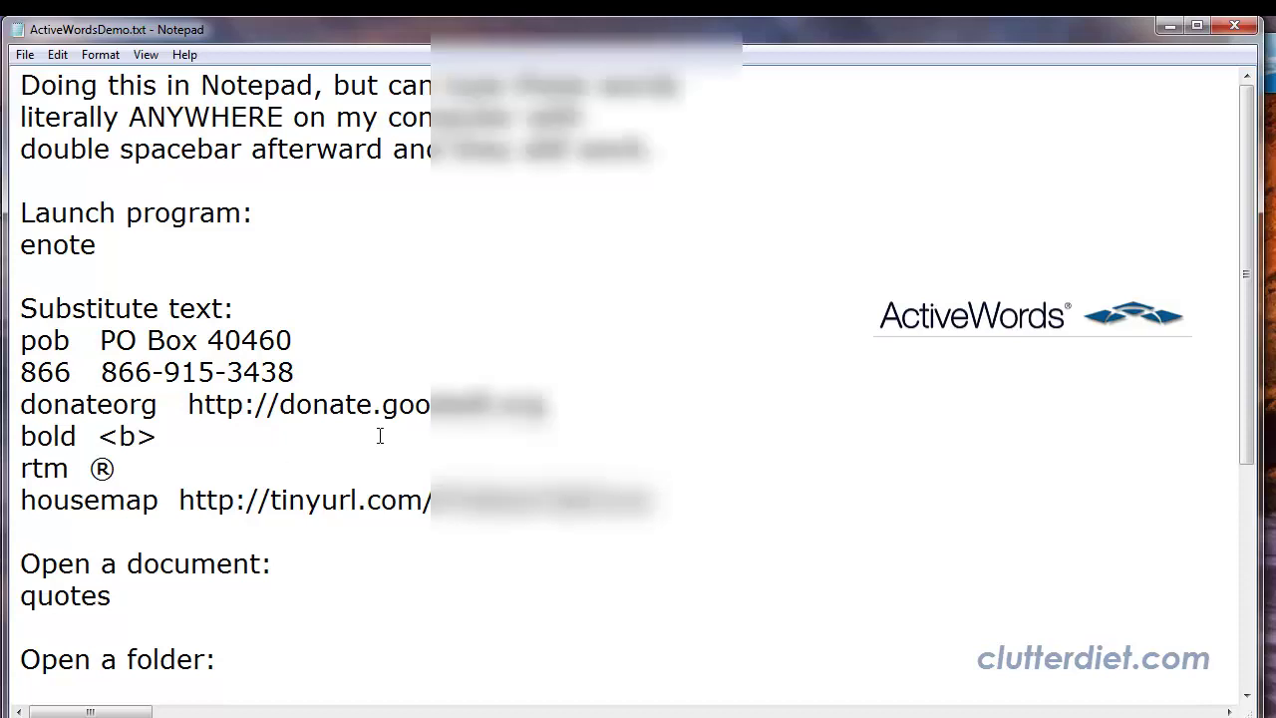
pyautogui.press('Down')
pyautogui.press('Down')
pyautogui.press('Down')
pyautogui.press('Down')
pyautogui.press('Down')
pyautogui.press('Down')
pyautogui.press('Down')
pyautogui.press('Down')
pyautogui.press('Down')
pyautogui.press('Down')
pyautogui.press('Down')
pyautogui.press('Down')
pyautogui.press('Down')
pyautogui.press('Down')
pyautogui.press('Return')
pyautogui.write('i')
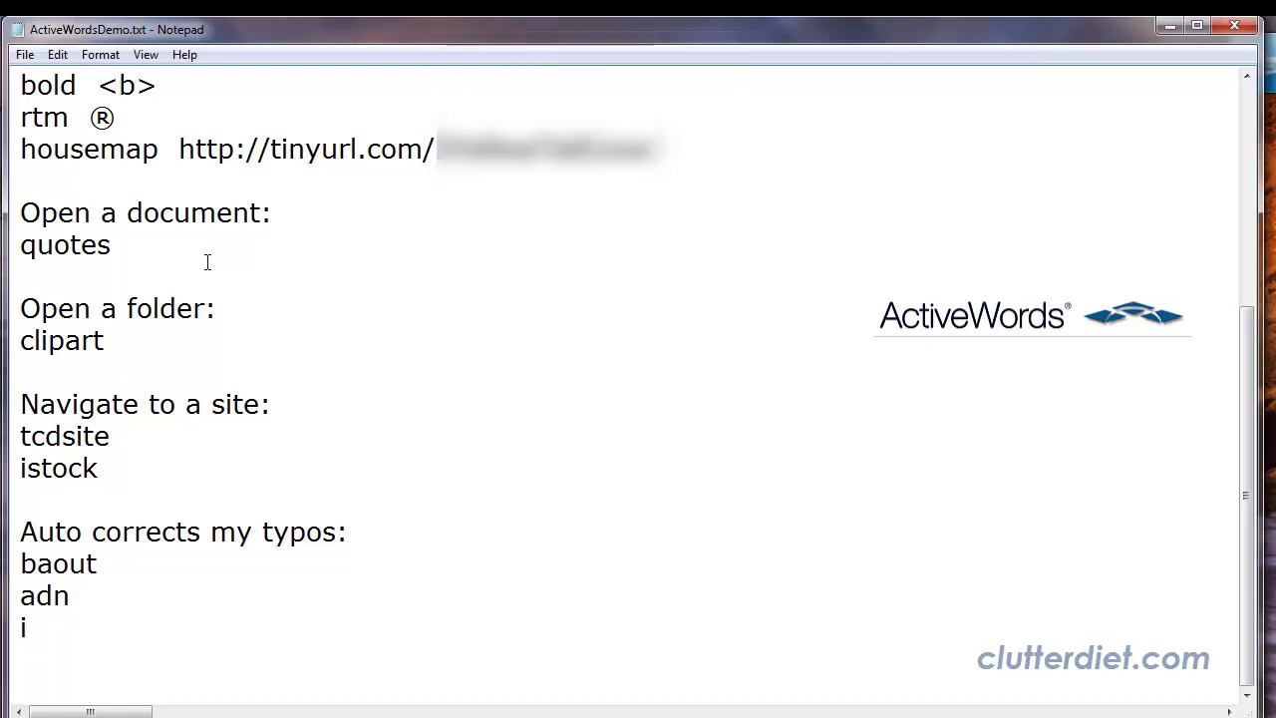
pyautogui.click(181, 247)
pyautogui.write('quotes')
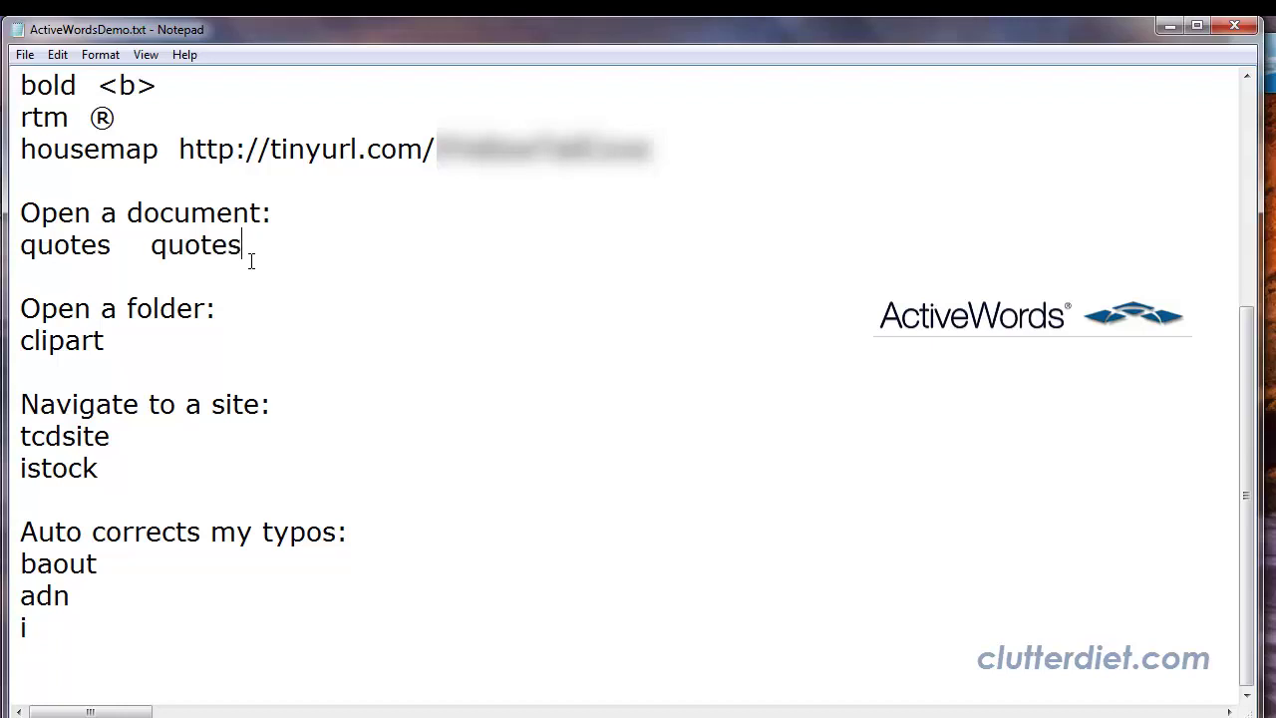
pyautogui.press('space')
pyautogui.press('space')
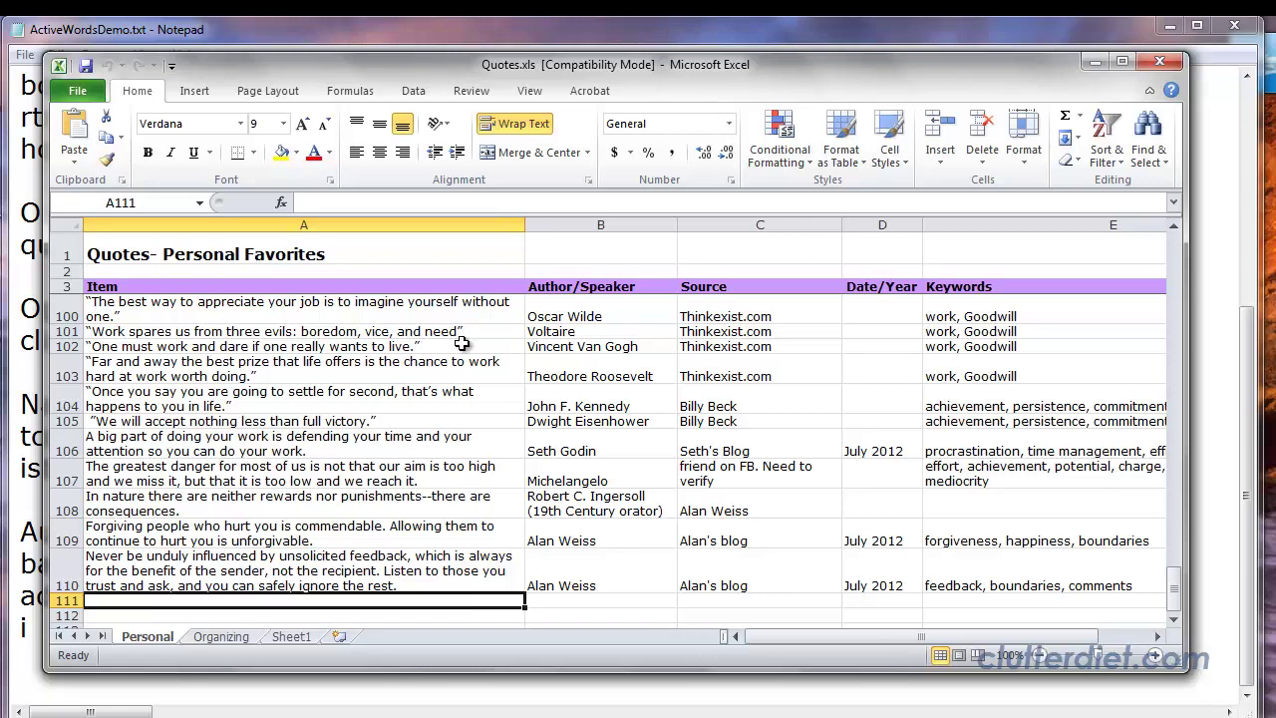
pyautogui.click(1157, 61)
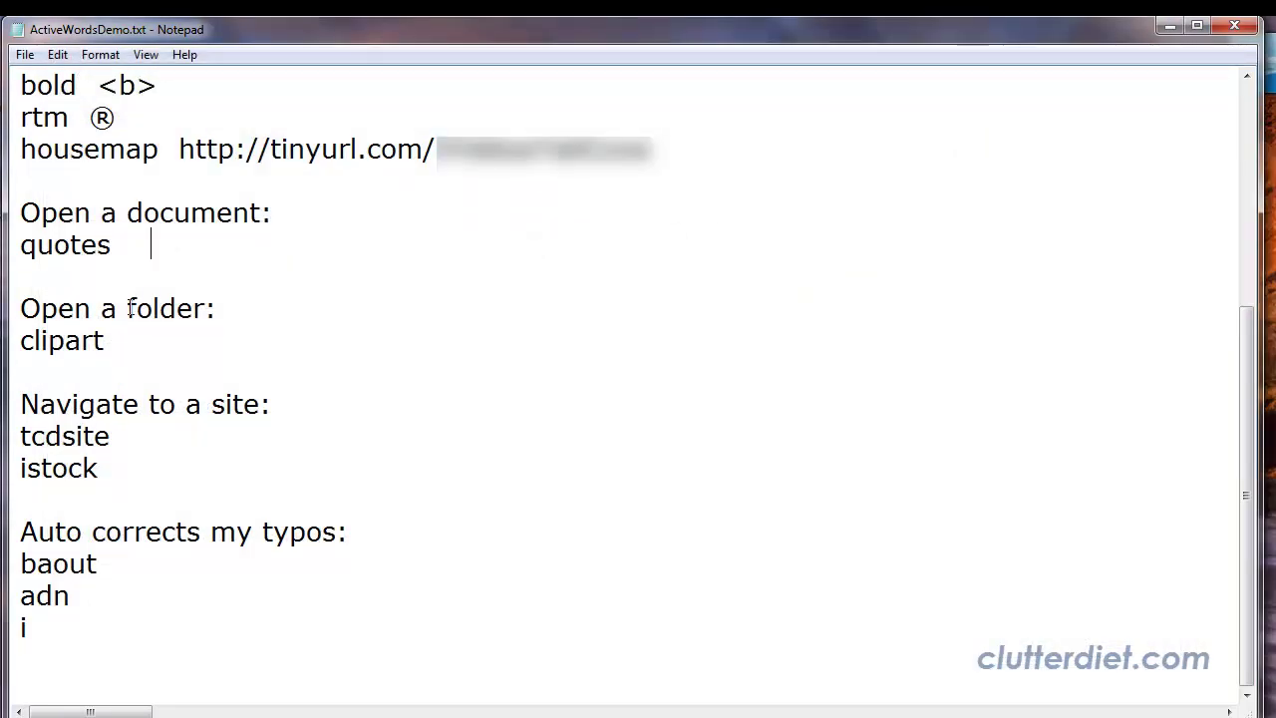
pyautogui.click(133, 344)
pyautogui.write('clipart')
pyautogui.press('space')
pyautogui.press('space')
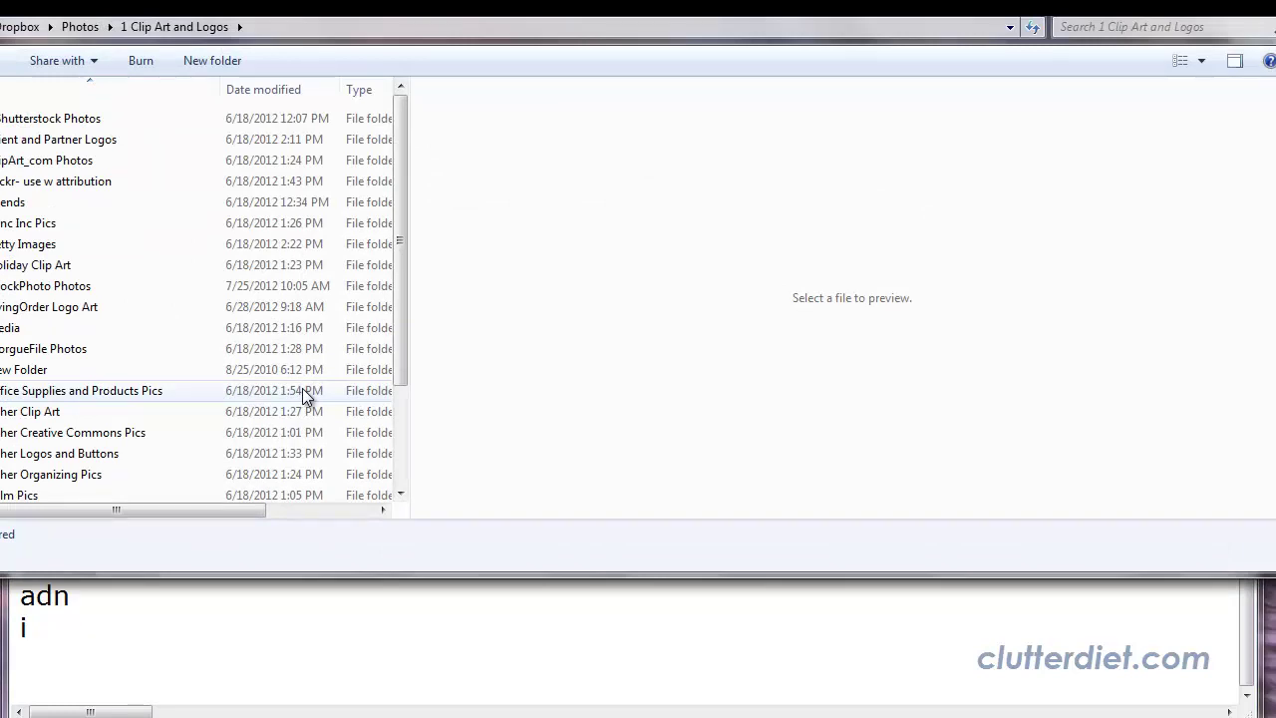
pyautogui.moveTo(867, 10); pyautogui.dragTo(675, 58)
pyautogui.click(1055, 56)
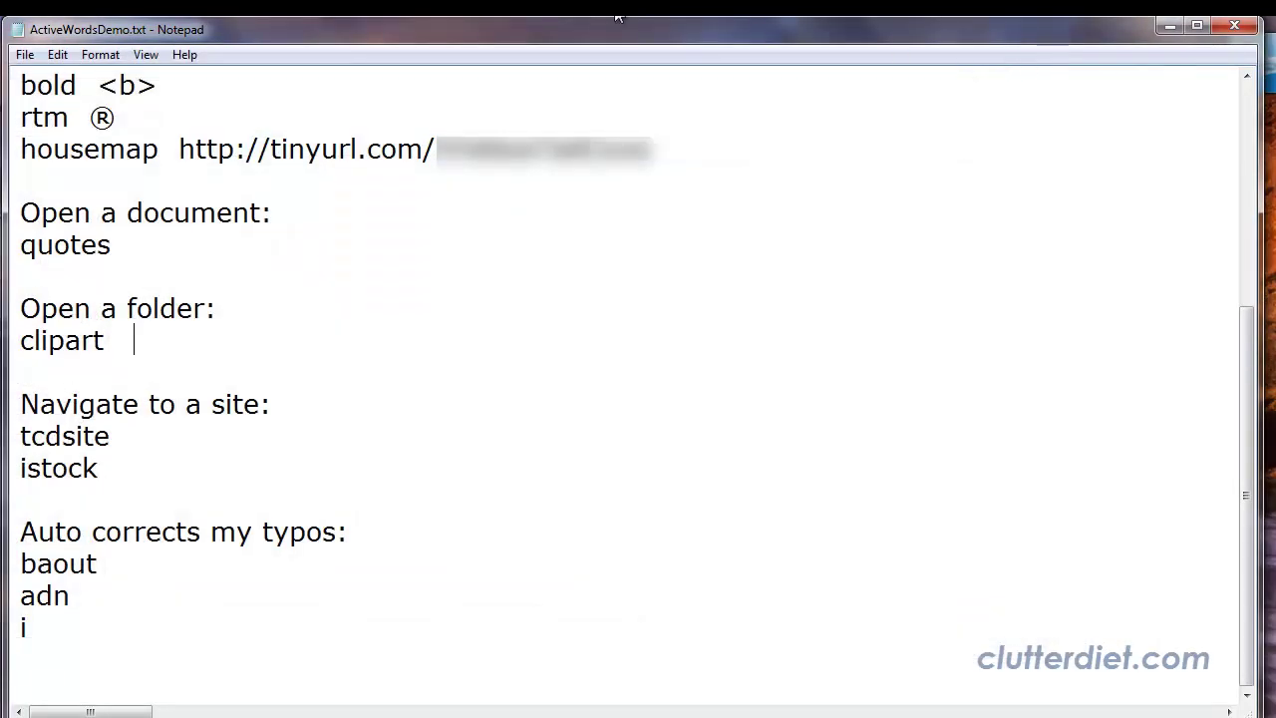
pyautogui.click(167, 438)
pyautogui.write('tcdsite')
pyautogui.press('space')
pyautogui.press('space')
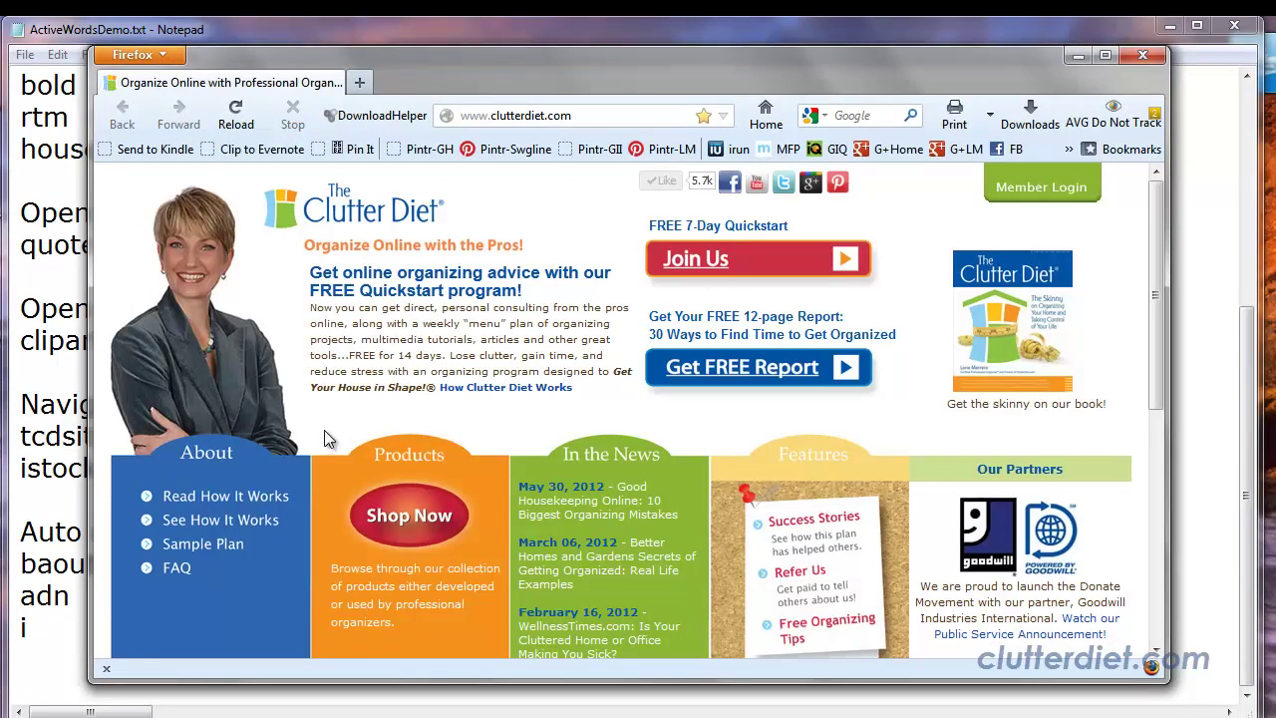
pyautogui.click(1156, 57)
pyautogui.click(133, 468)
pyautogui.write('istock')
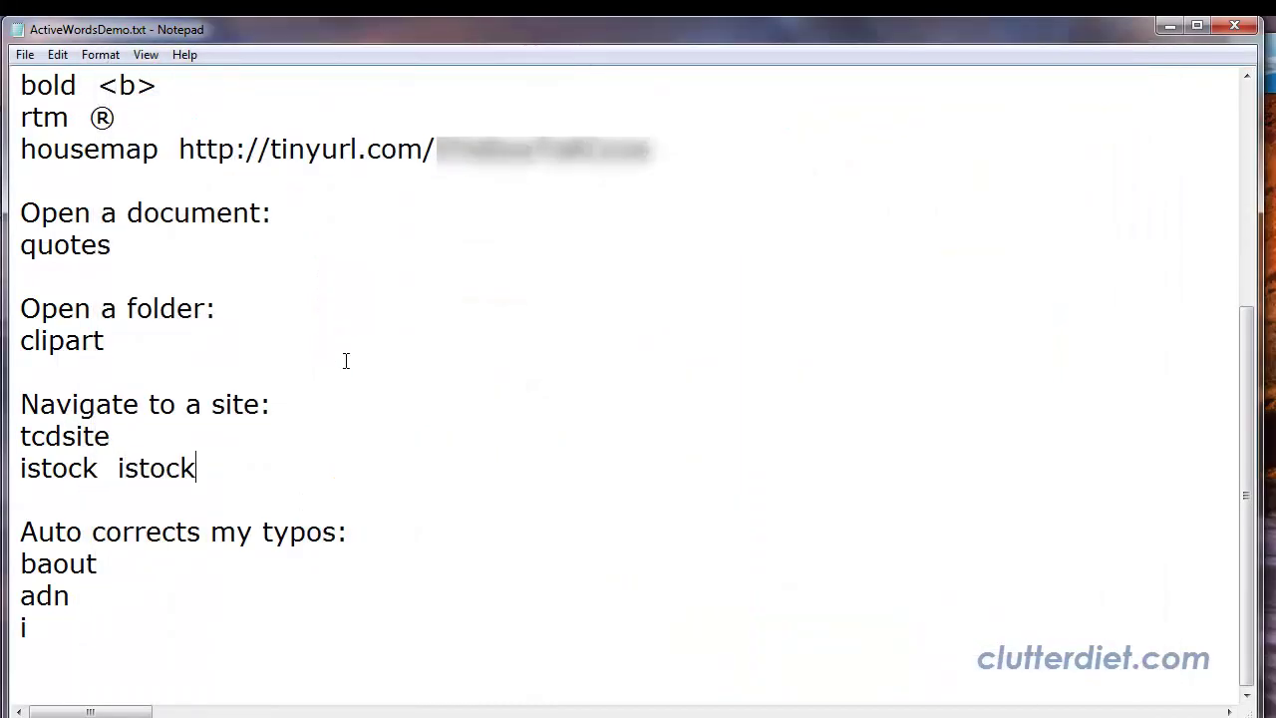
pyautogui.press('space')
pyautogui.press('space')
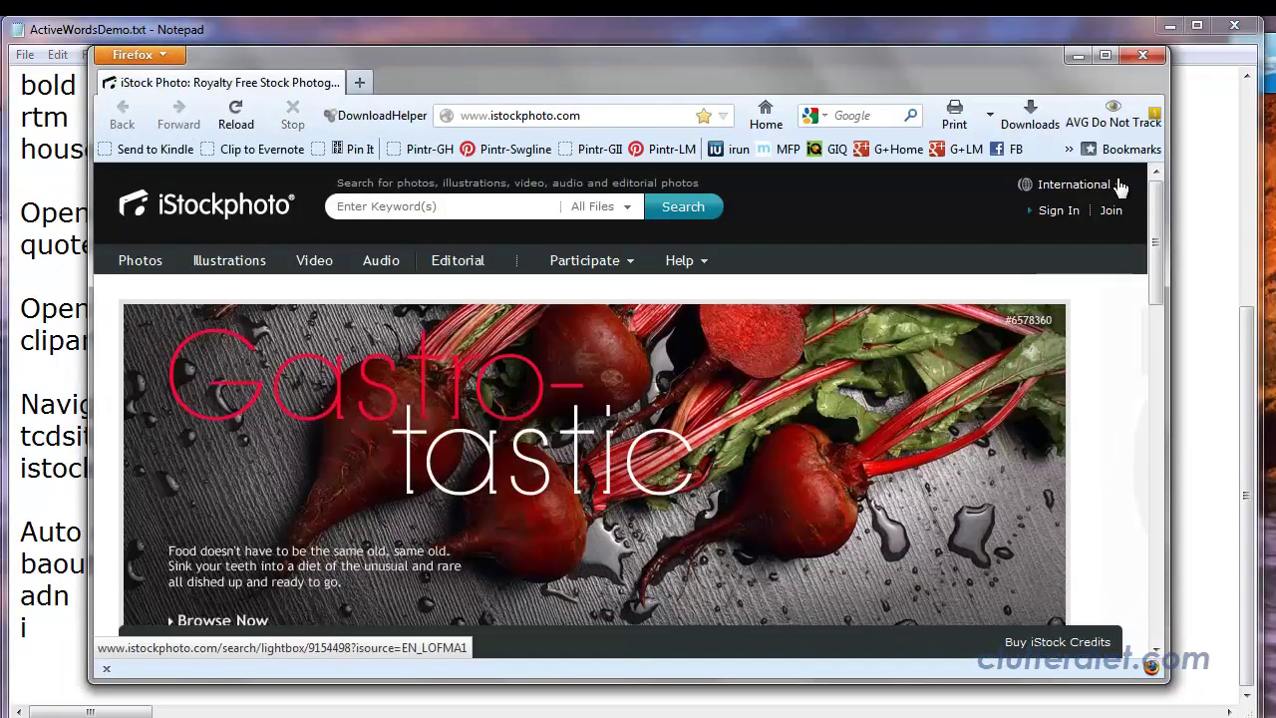
pyautogui.click(1154, 52)
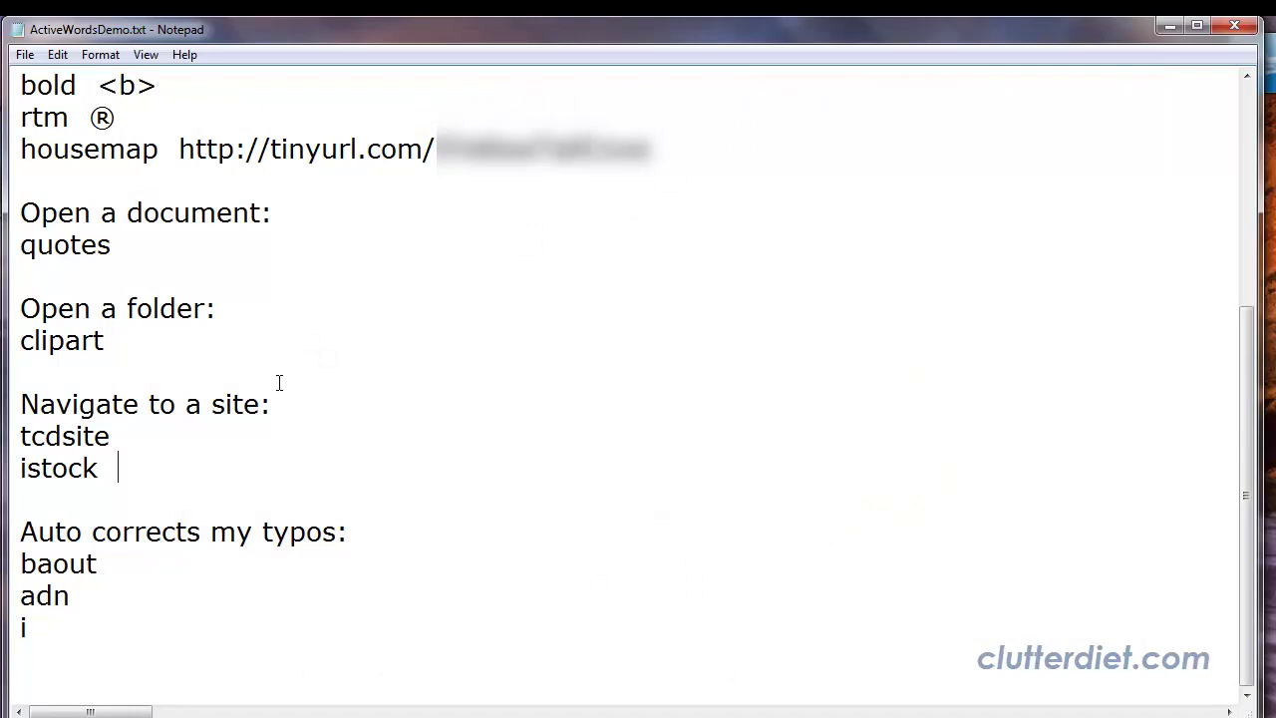
# Step: Retype baout, adn and i so ActiveWords autocorrects them to about, and, and I
pyautogui.click(157, 566)
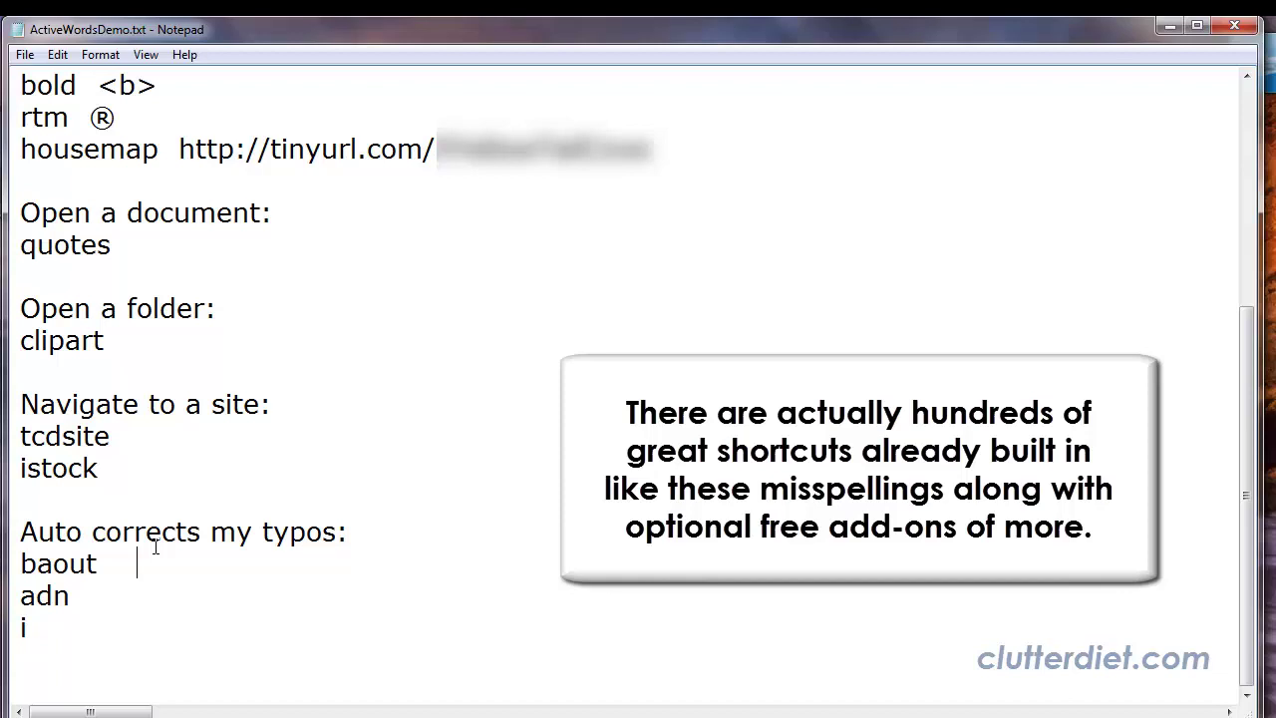
pyautogui.write('baout')
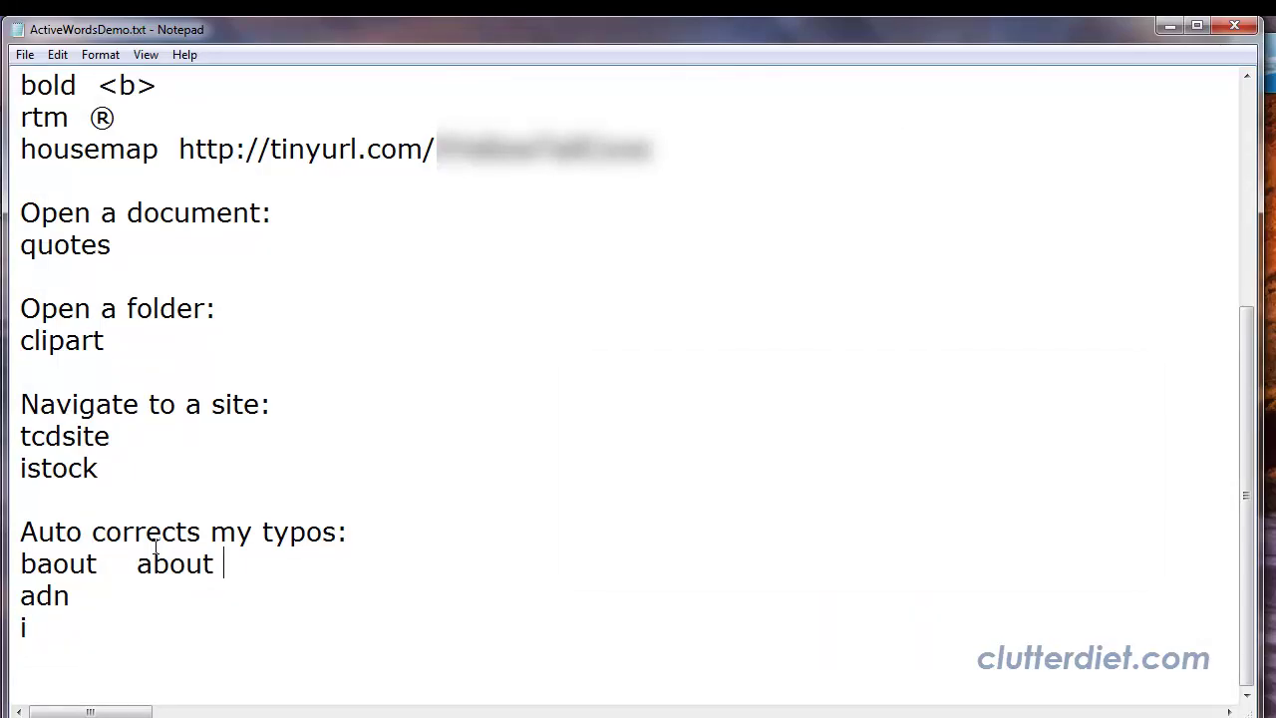
pyautogui.click(174, 599)
pyautogui.write('adn')
pyautogui.click(90, 634)
pyautogui.write('i')
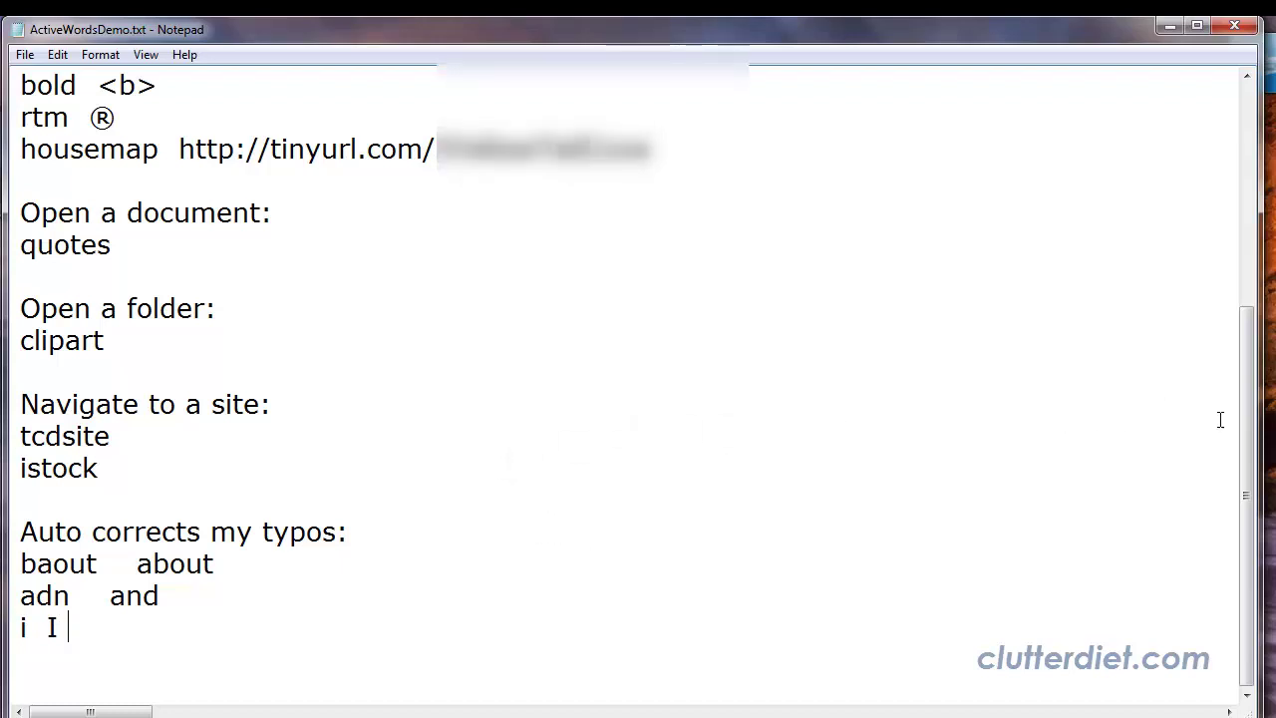
pyautogui.moveTo(1237, 429); pyautogui.dragTo(1208, 189)
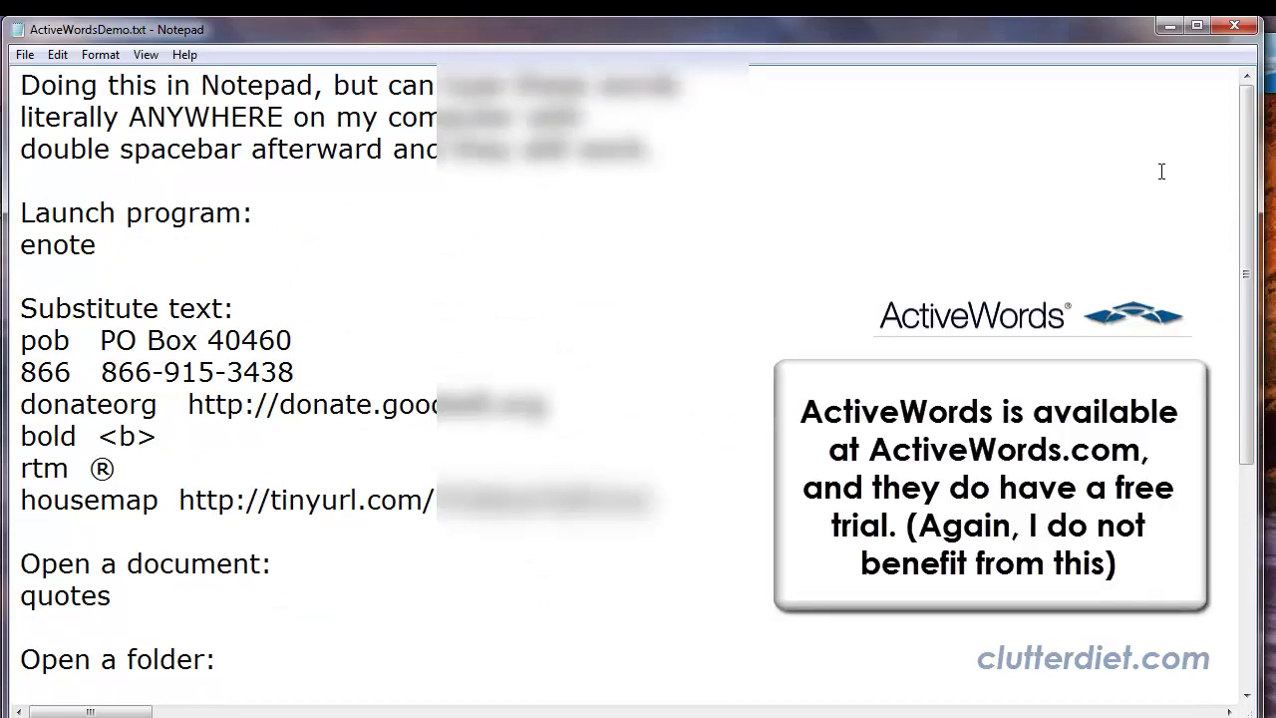